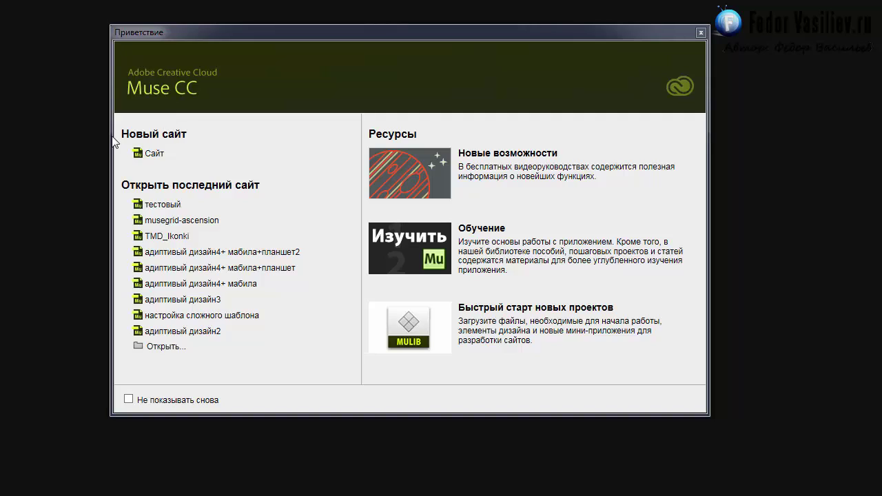
# Create a new desktop site with a page width of 960 and a minimum height of 500, and open the Домашняя page for design
pyautogui.click(154, 155)
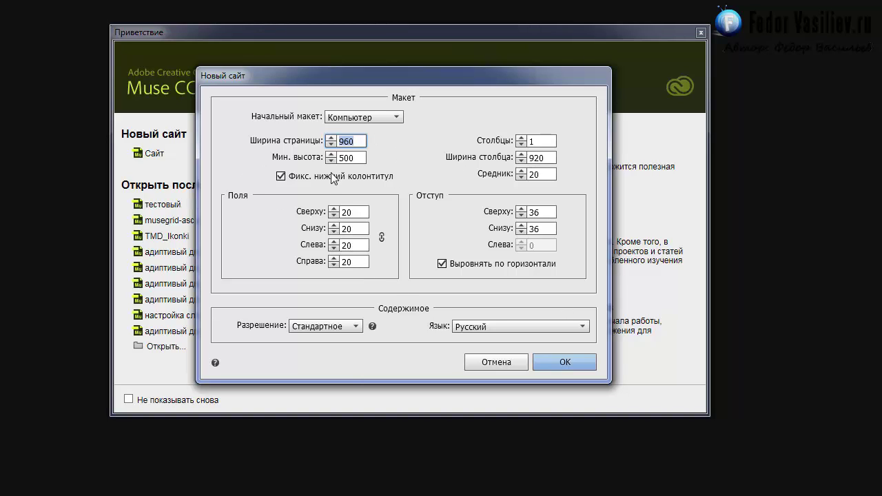
pyautogui.click(554, 362)
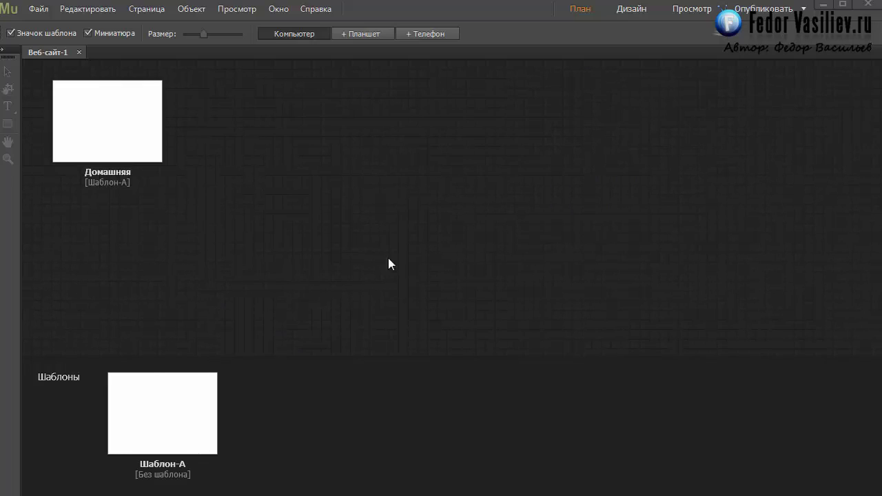
pyautogui.doubleClick(105, 131)
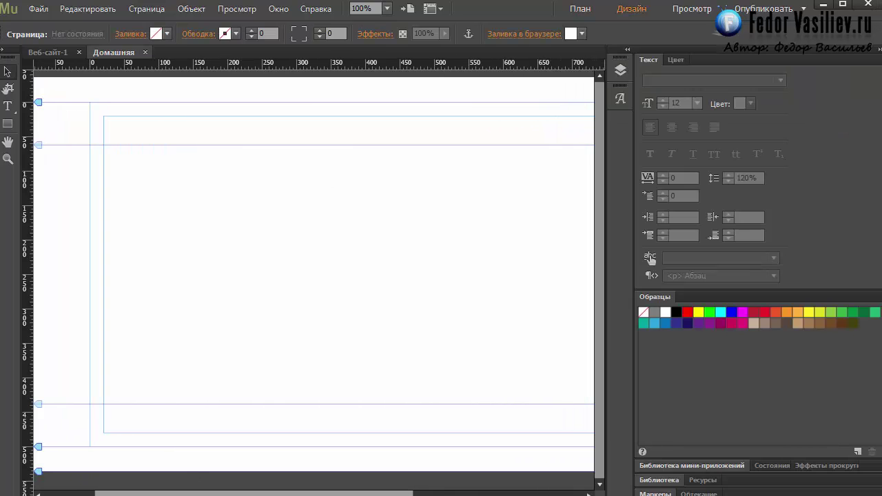
pyautogui.moveTo(194, 493)
pyautogui.mouseDown()
pyautogui.moveTo(334, 486)
pyautogui.moveTo(205, 494)
pyautogui.mouseUp()
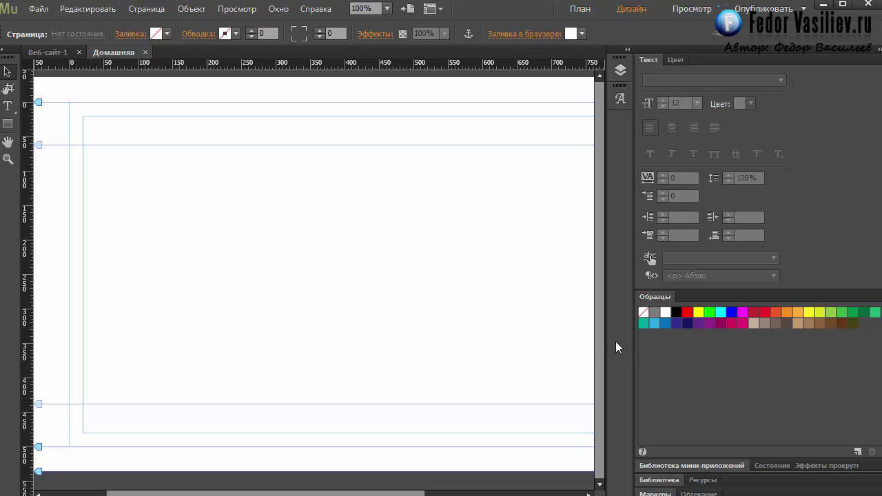
# Narrow the panel column to widen the page workspace and bring up the Ресурсы panel
pyautogui.moveTo(634, 338); pyautogui.dragTo(730, 336)
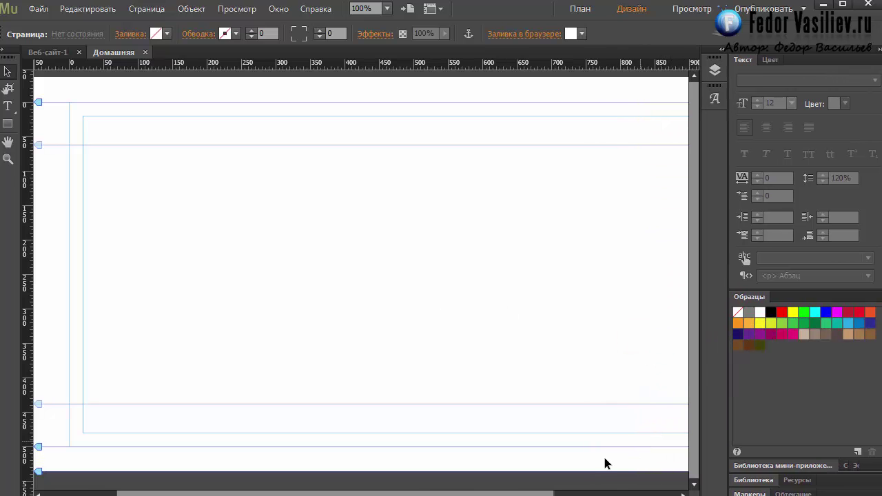
pyautogui.moveTo(533, 493); pyautogui.dragTo(545, 493)
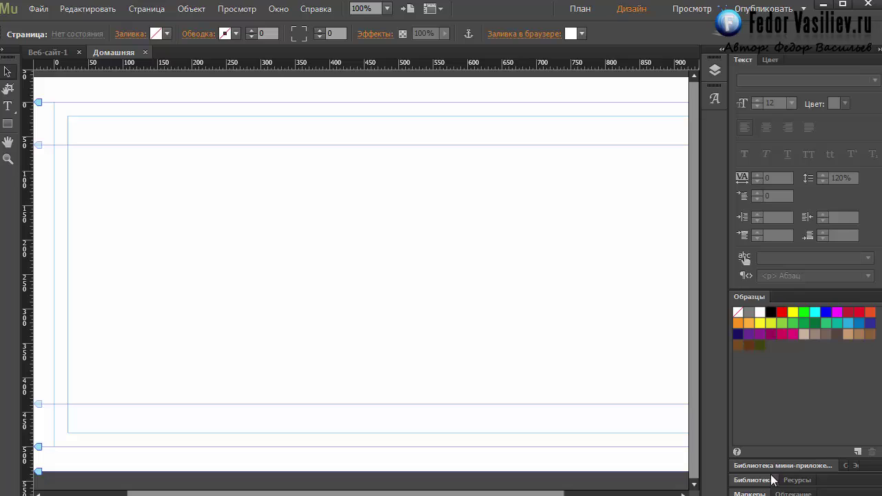
pyautogui.click(794, 481)
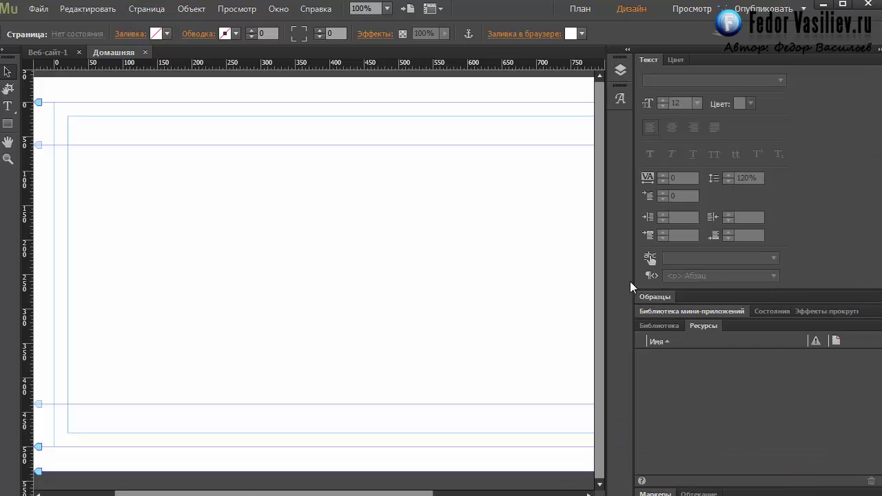
pyautogui.moveTo(635, 282); pyautogui.dragTo(800, 276)
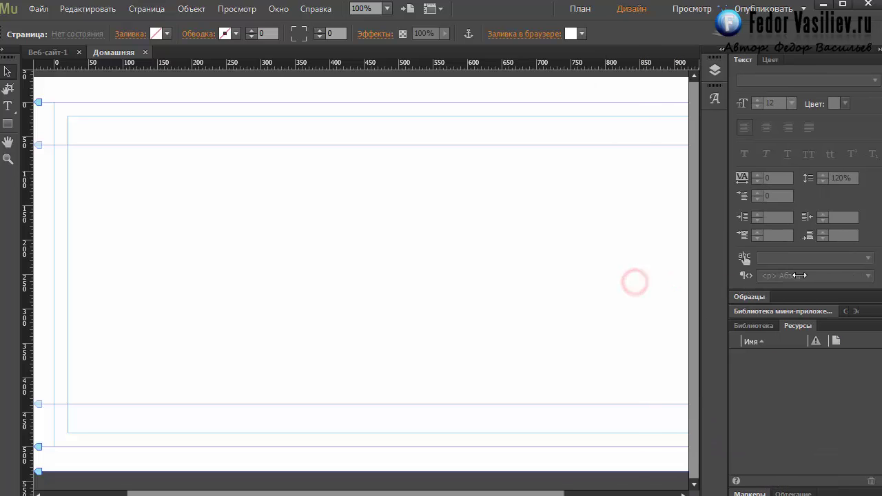
# Look at the Глифы panel, collapse it again, and review the list of available workspace panels
pyautogui.click(714, 99)
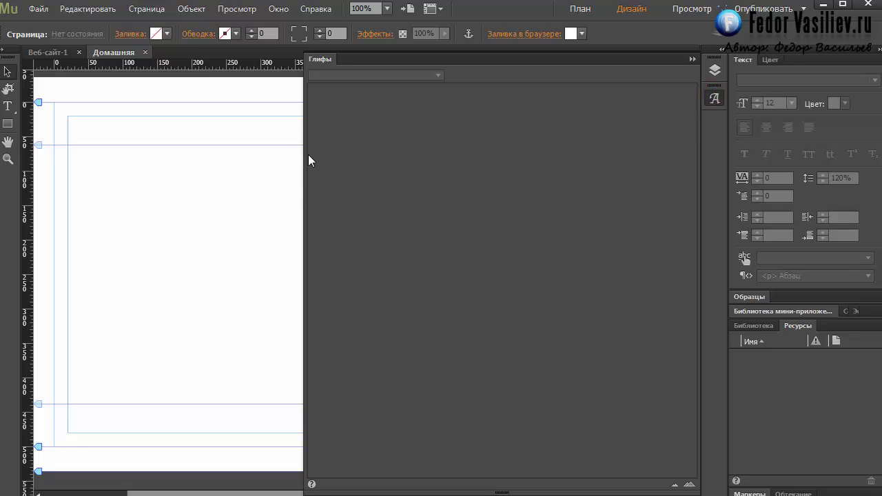
pyautogui.click(305, 188)
pyautogui.click(718, 101)
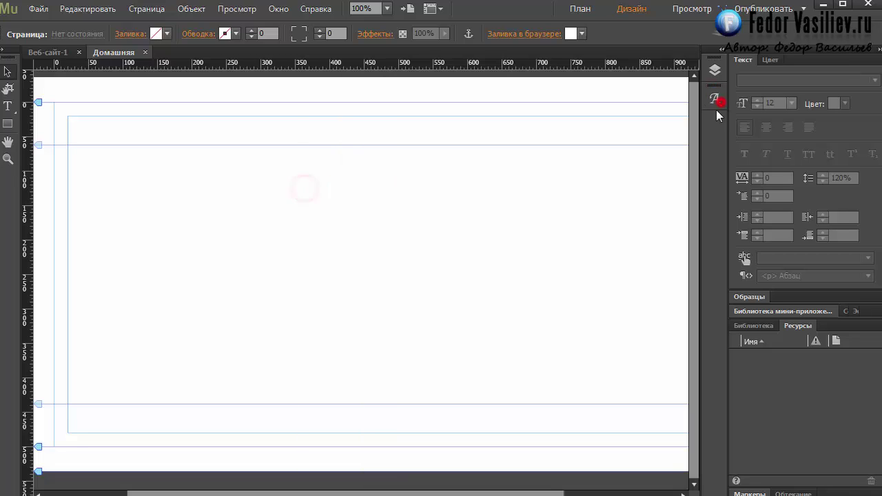
pyautogui.moveTo(714, 100)
pyautogui.mouseDown()
pyautogui.moveTo(569, 129)
pyautogui.moveTo(755, 292)
pyautogui.moveTo(801, 294)
pyautogui.moveTo(857, 315)
pyautogui.moveTo(805, 293)
pyautogui.moveTo(696, 121)
pyautogui.moveTo(718, 102)
pyautogui.mouseUp()
pyautogui.click(280, 14)
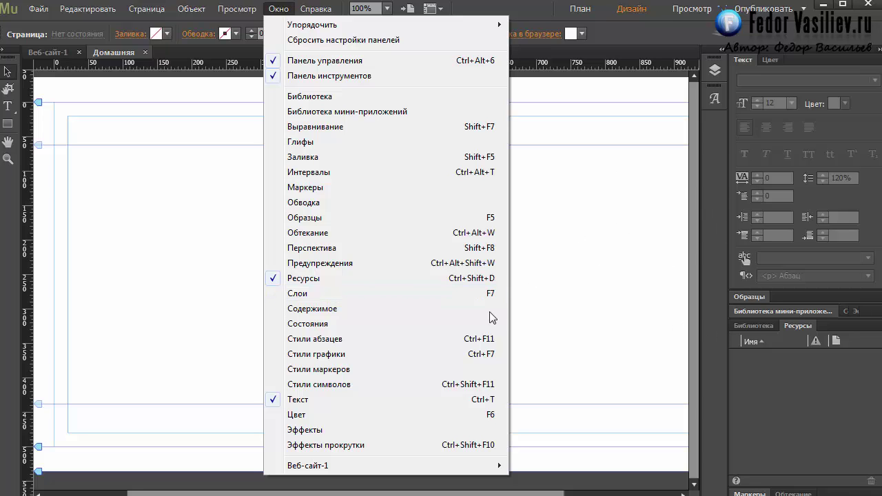
pyautogui.click(636, 319)
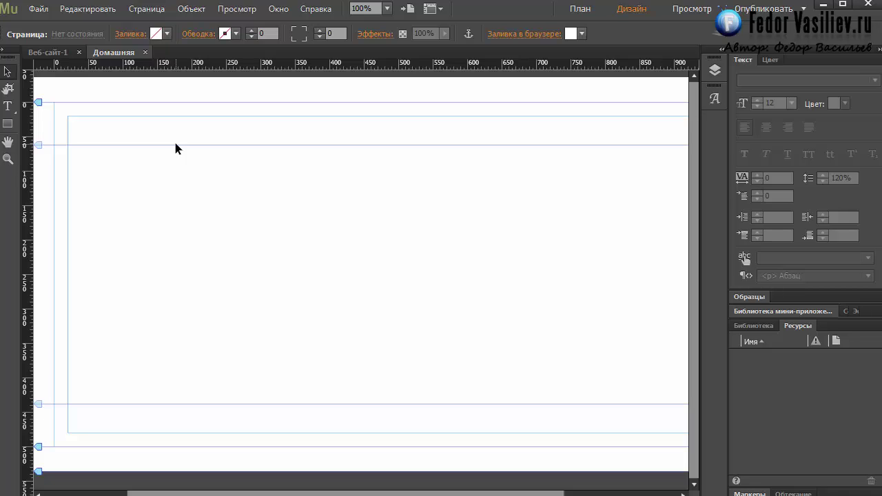
# Look through the Библиотека and Цвет panels and return to the Текст panel
pyautogui.click(742, 327)
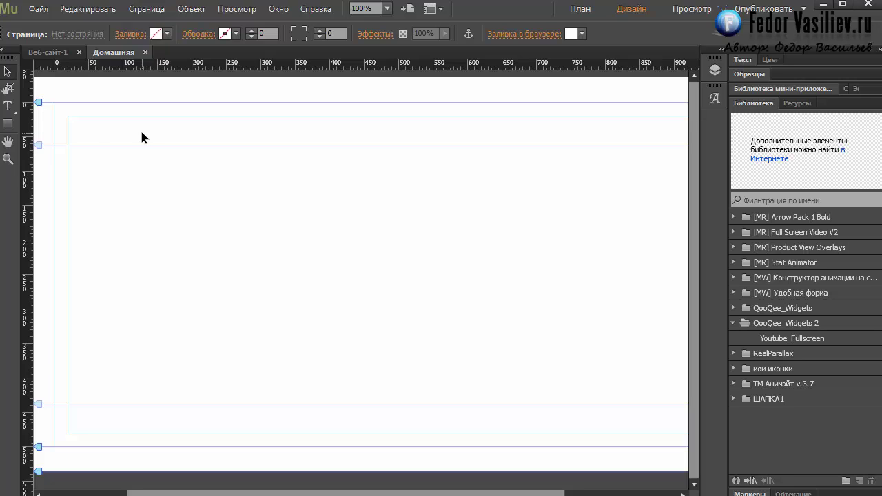
pyautogui.hscroll(1, 532, 349)
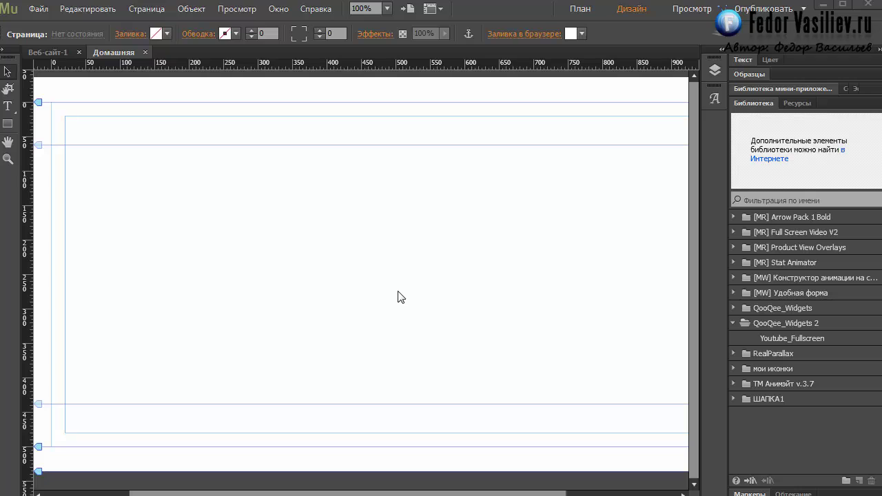
pyautogui.click(766, 60)
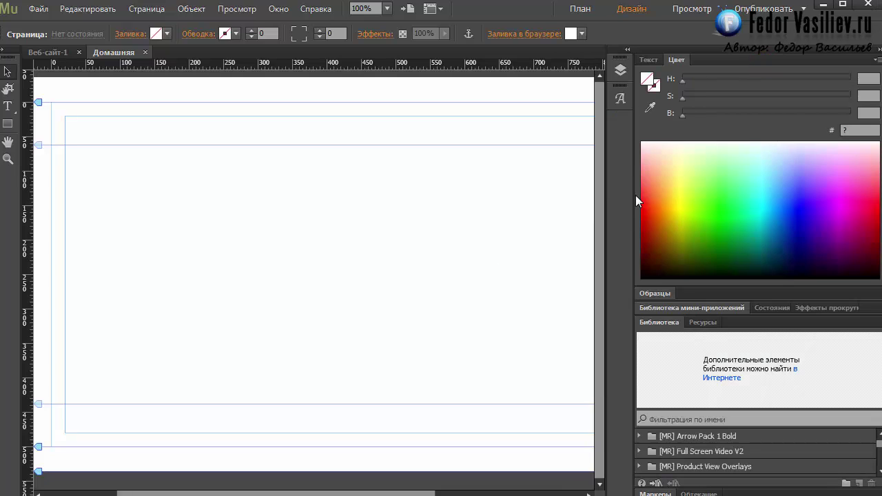
pyautogui.click(635, 196)
pyautogui.click(744, 59)
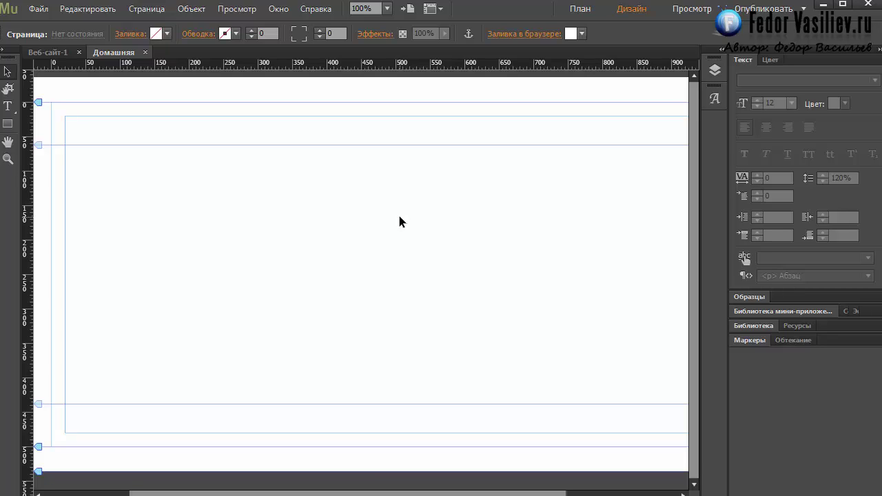
# Move the lower page boundary down to extend the page's minimum height to about 1330 px
pyautogui.moveTo(428, 493); pyautogui.dragTo(426, 493)
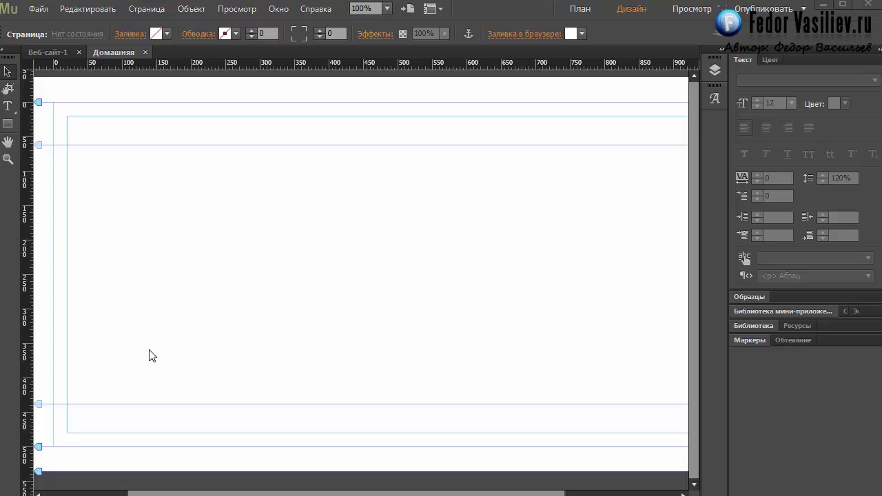
pyautogui.moveTo(169, 494)
pyautogui.mouseDown()
pyautogui.moveTo(153, 493)
pyautogui.moveTo(164, 493)
pyautogui.mouseUp()
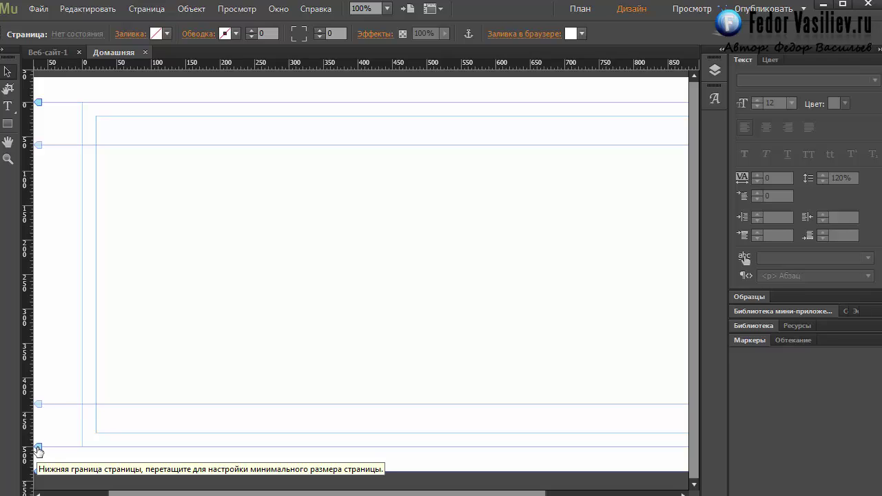
pyautogui.moveTo(39, 449); pyautogui.dragTo(37, 473)
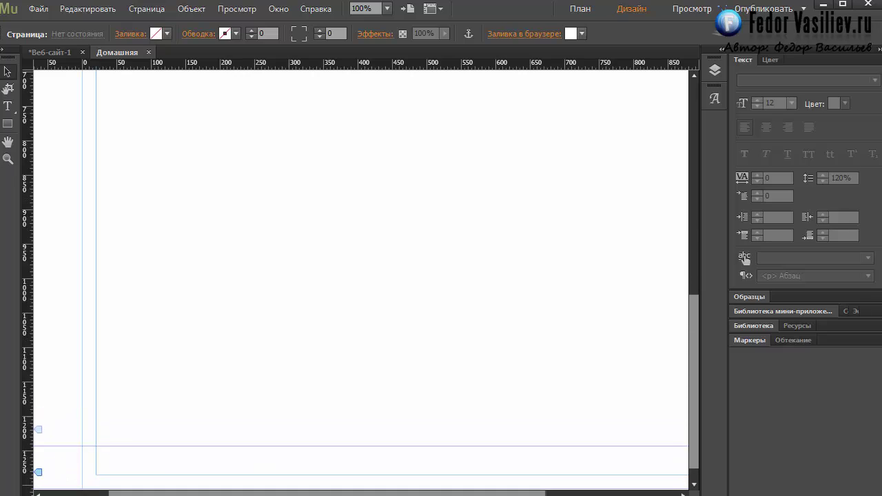
pyautogui.click(696, 466)
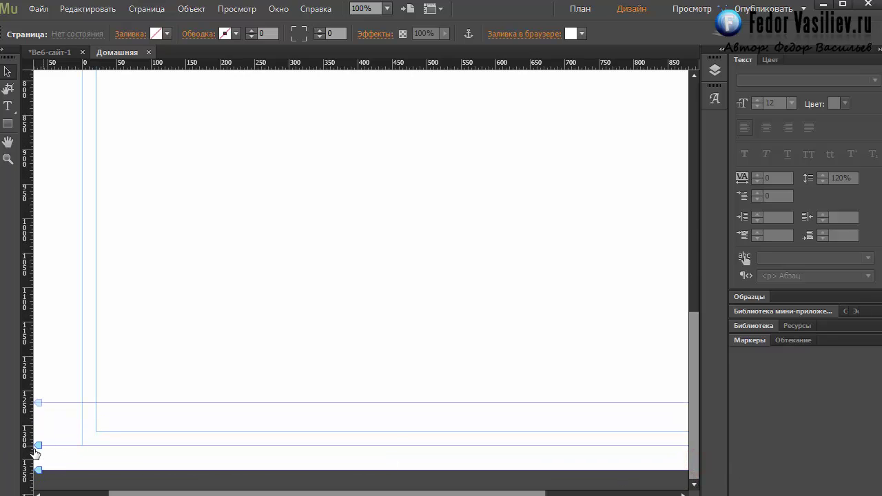
pyautogui.moveTo(151, 494); pyautogui.dragTo(176, 494)
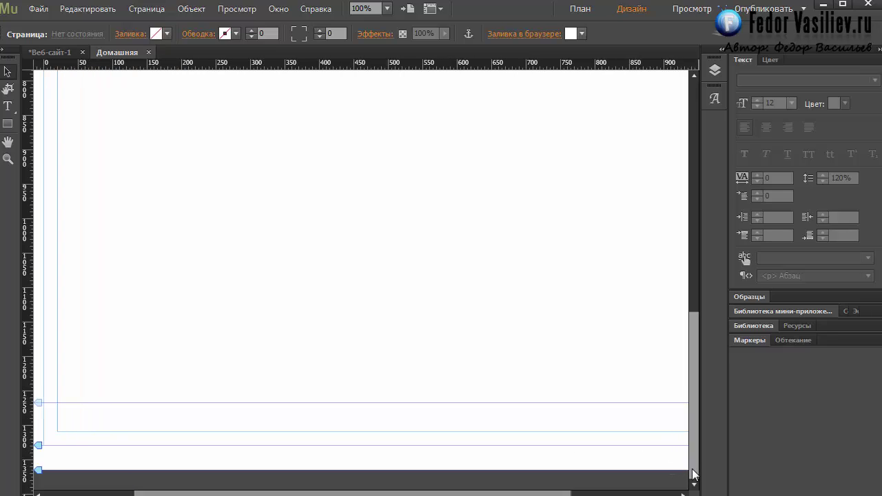
pyautogui.moveTo(694, 473); pyautogui.dragTo(702, 215)
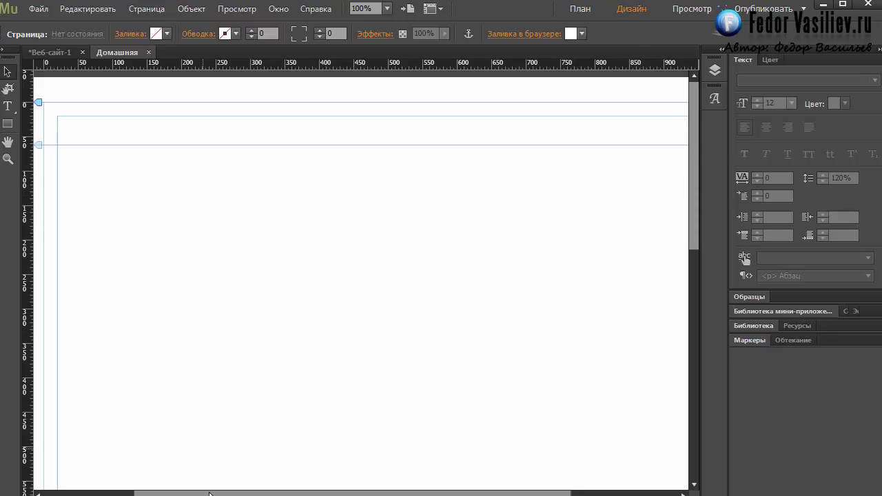
# Draw a full-width rectangle about 440 px high across the top of the page, starting at the page's upper edge
pyautogui.moveTo(209, 494); pyautogui.dragTo(177, 493)
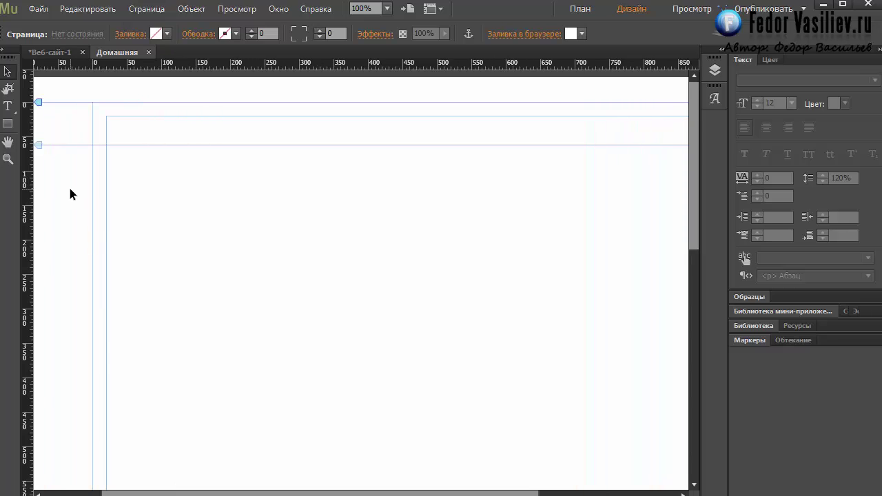
pyautogui.click(7, 125)
pyautogui.click(8, 126)
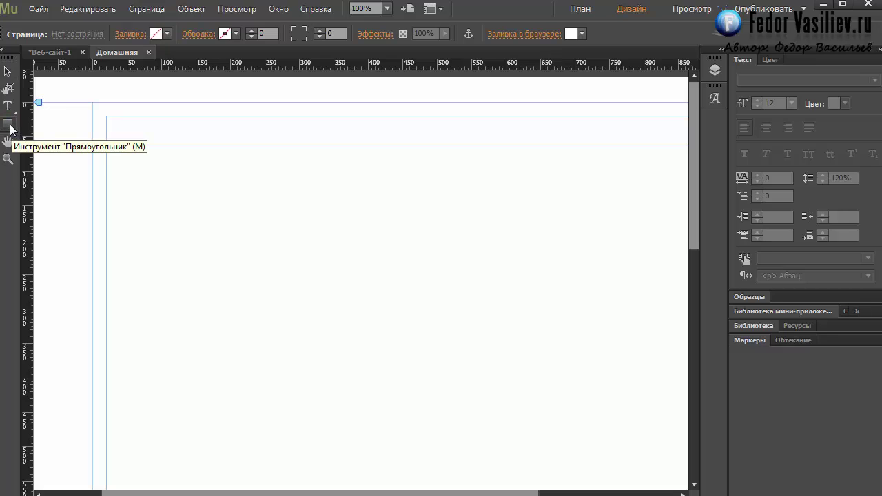
pyautogui.hscroll(-1, 108, 161)
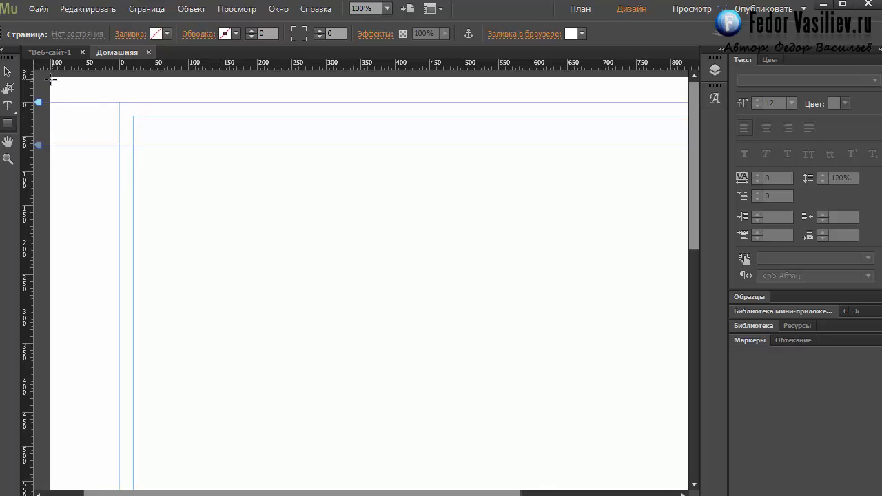
pyautogui.moveTo(52, 78)
pyautogui.mouseDown()
pyautogui.moveTo(76, 103)
pyautogui.moveTo(178, 281)
pyautogui.moveTo(386, 344)
pyautogui.moveTo(694, 378)
pyautogui.moveTo(607, 381)
pyautogui.mouseUp()
pyautogui.moveTo(323, 493); pyautogui.dragTo(126, 493)
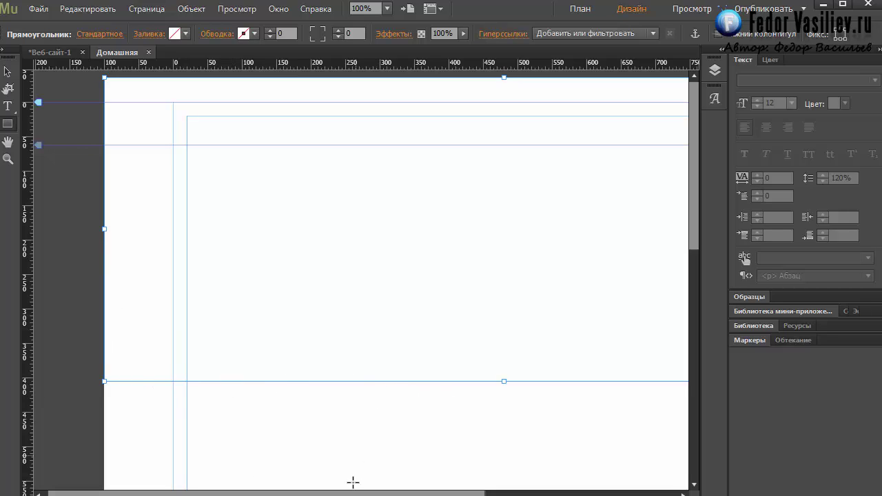
pyautogui.moveTo(352, 494); pyautogui.dragTo(379, 494)
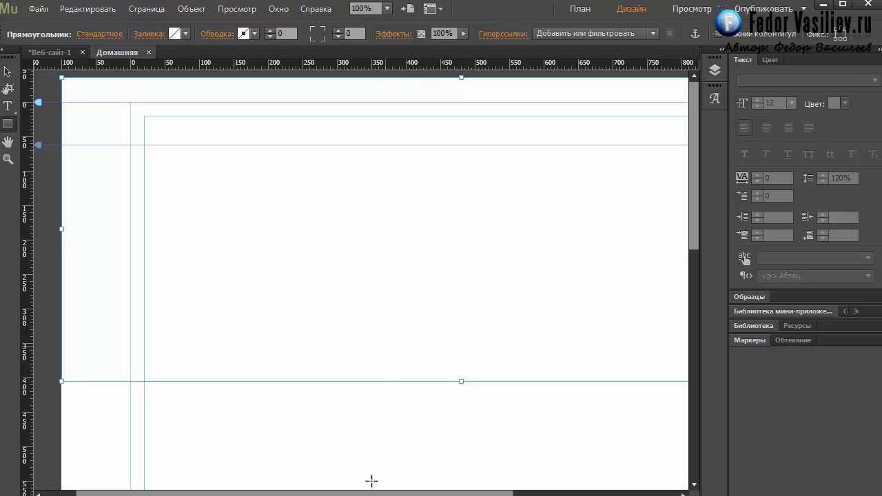
pyautogui.moveTo(373, 493); pyautogui.dragTo(424, 491)
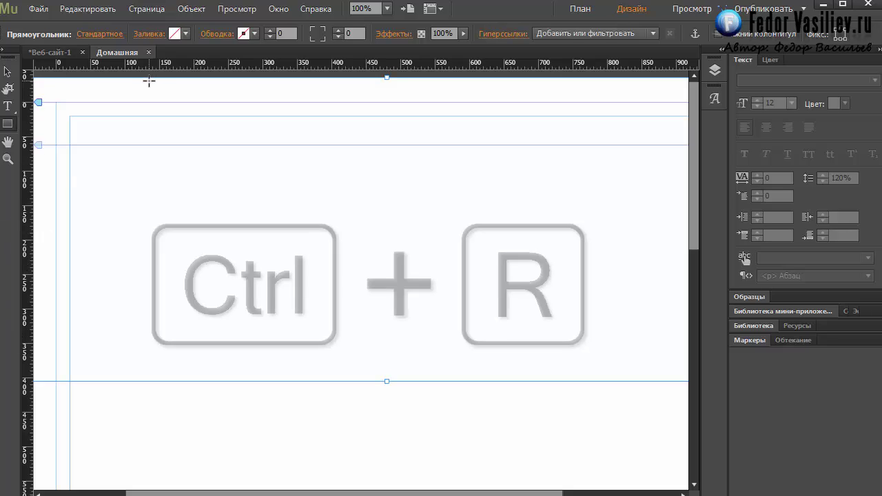
# Toggle the rulers off and back on, and place a vertical guide through the page's centre at about 480 px
pyautogui.hotkey('ctrl', 'r')
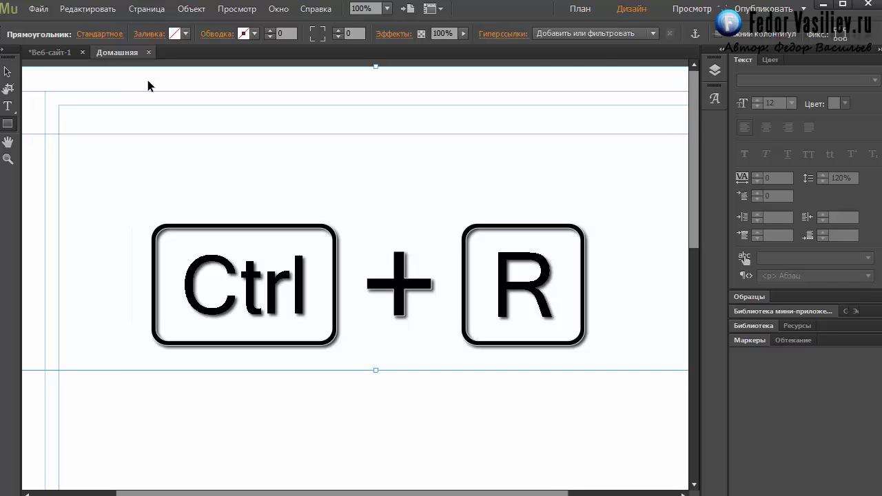
pyautogui.hotkey('ctrl', 'r')
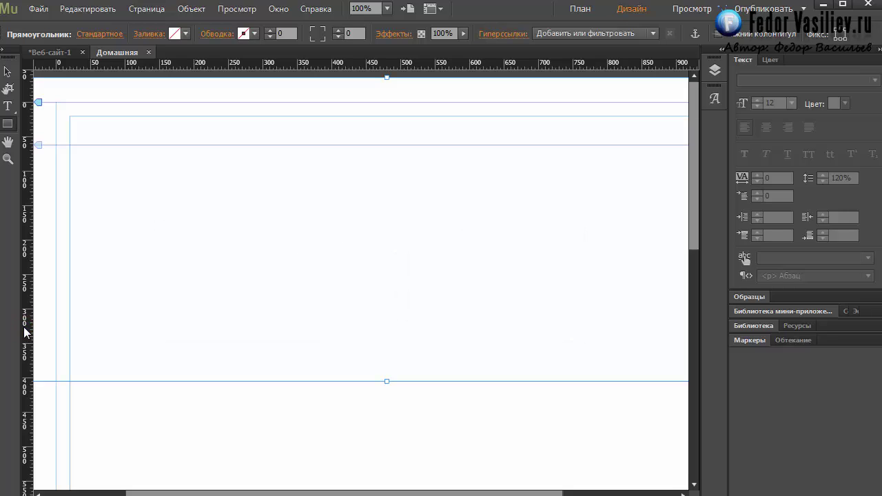
pyautogui.moveTo(25, 333); pyautogui.dragTo(385, 342)
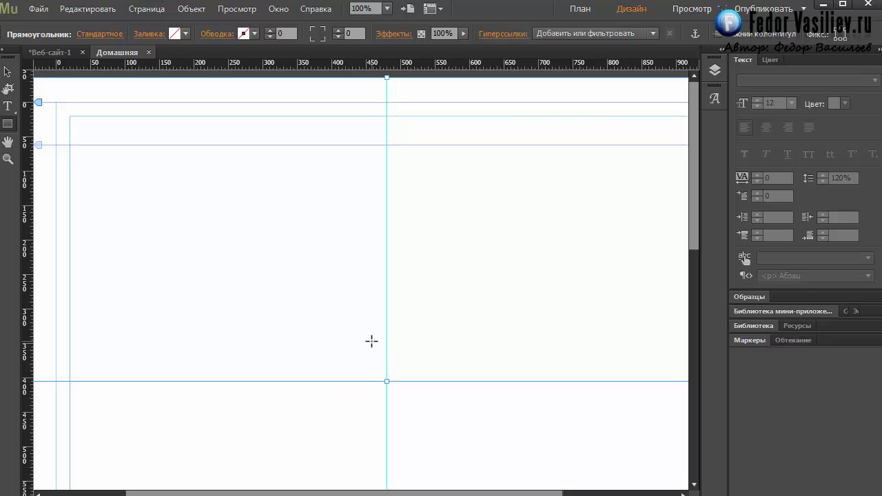
pyautogui.moveTo(207, 493); pyautogui.dragTo(144, 494)
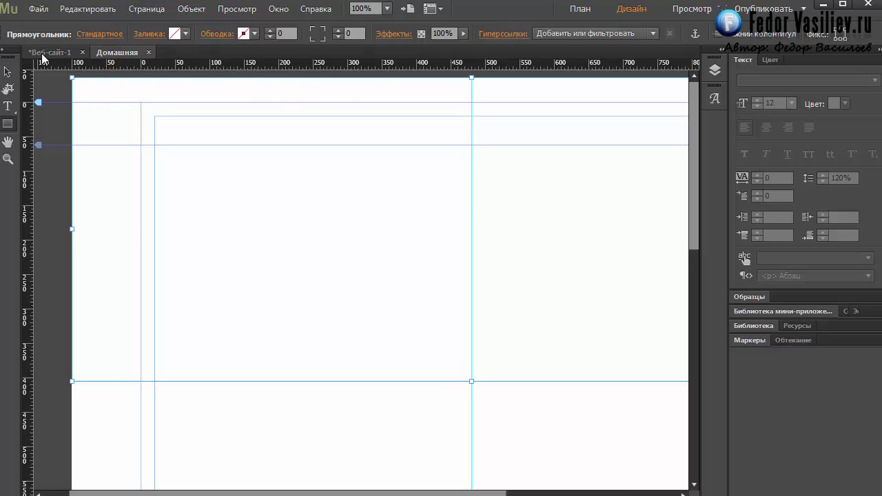
# Open the site file тестовый.muse from the сайт folder and open its Домашняя page for editing
pyautogui.click(39, 10)
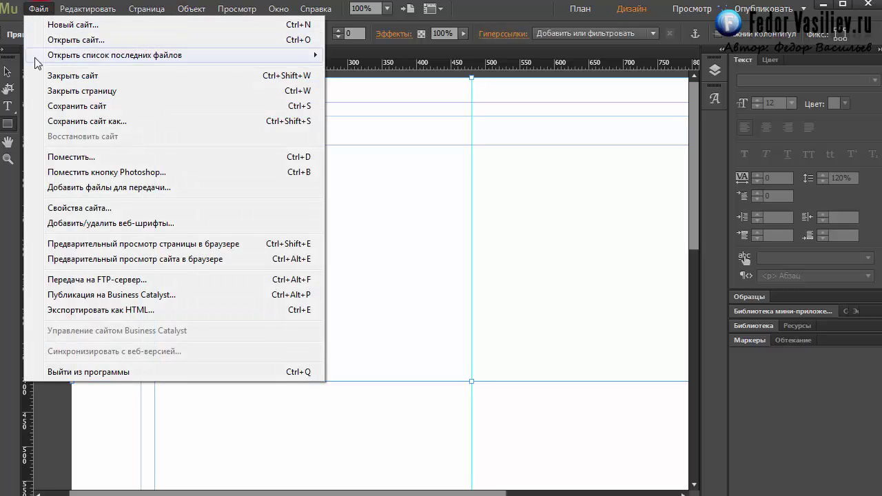
pyautogui.click(71, 45)
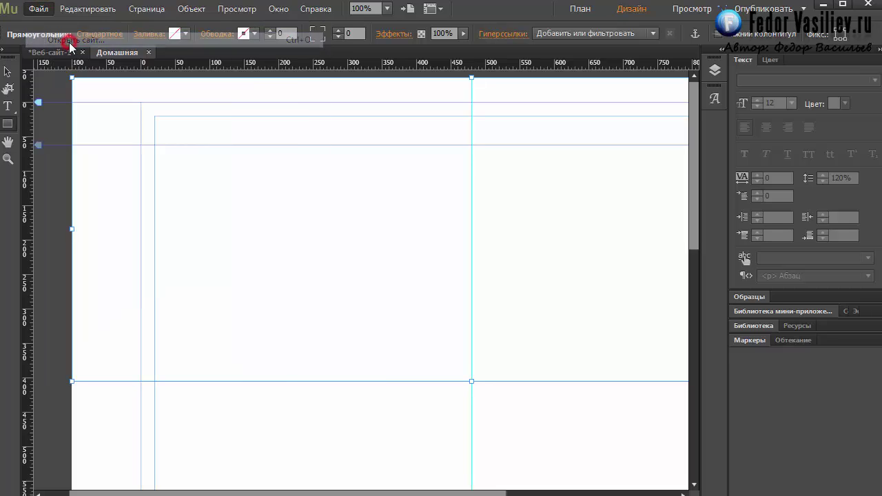
pyautogui.click(147, 95)
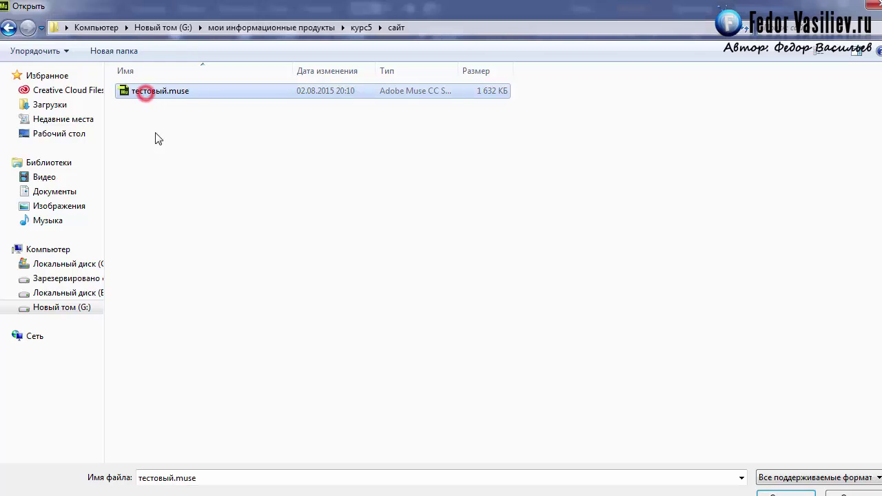
pyautogui.click(773, 494)
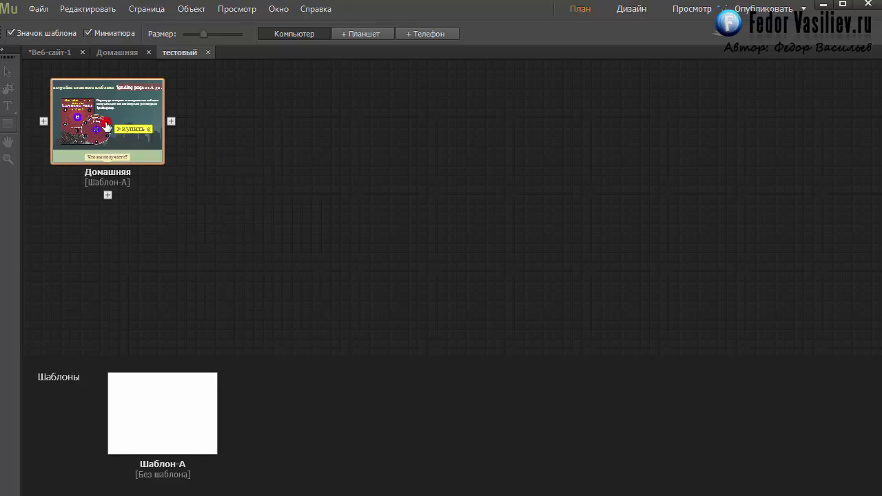
pyautogui.doubleClick(106, 124)
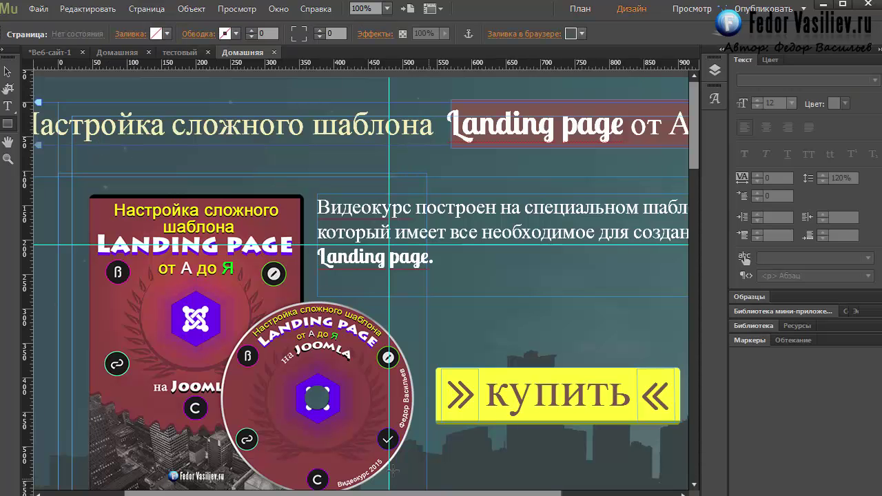
pyautogui.moveTo(337, 494); pyautogui.dragTo(374, 491)
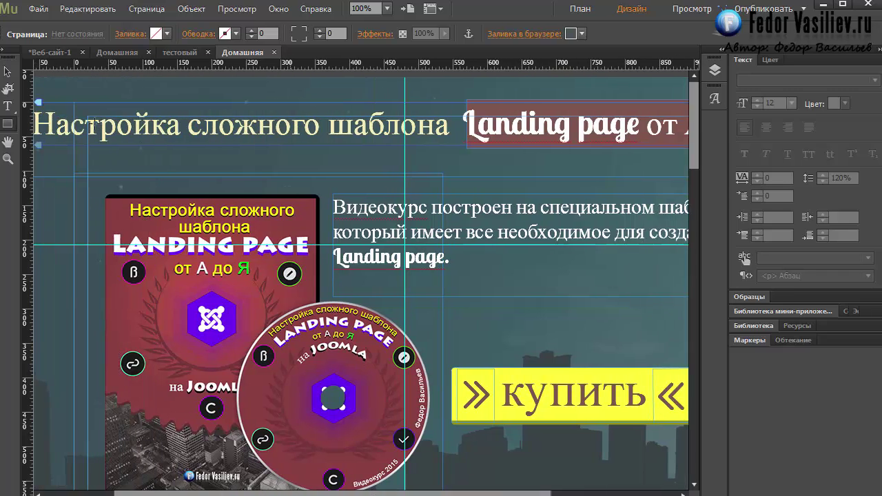
# Preview the test site's Домашняя page in the browser and look through it down to the author introduction section
pyautogui.click(36, 9)
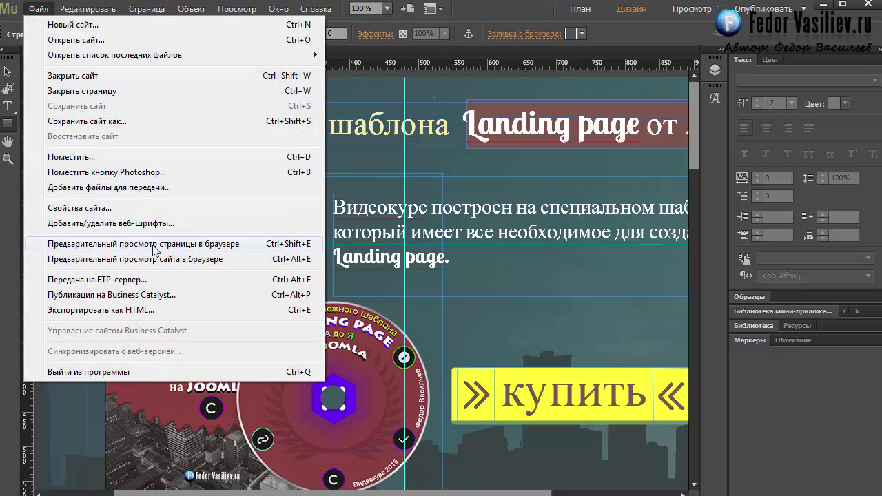
pyautogui.click(197, 246)
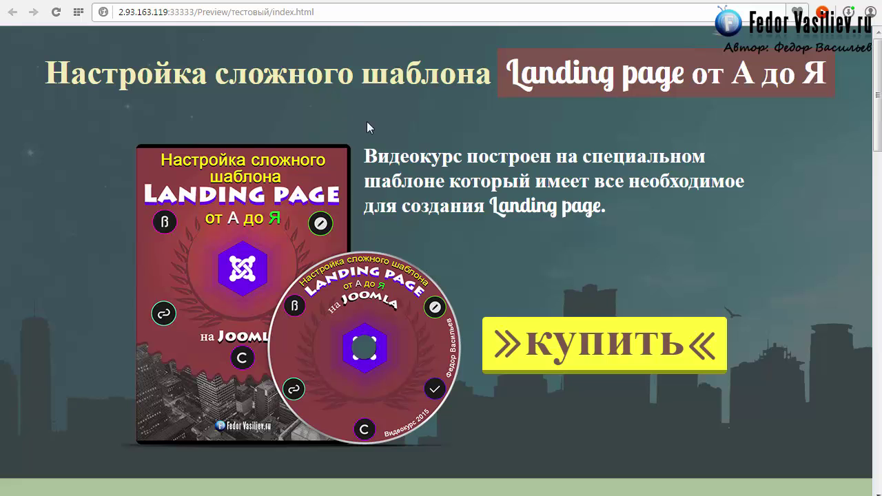
pyautogui.moveTo(878, 99); pyautogui.dragTo(843, 83)
pyautogui.moveTo(875, 113)
pyautogui.mouseDown()
pyautogui.moveTo(874, 474)
pyautogui.moveTo(867, 108)
pyautogui.mouseUp()
pyautogui.moveTo(877, 117)
pyautogui.mouseDown()
pyautogui.moveTo(877, 227)
pyautogui.moveTo(855, 342)
pyautogui.moveTo(798, 415)
pyautogui.moveTo(797, 408)
pyautogui.mouseUp()
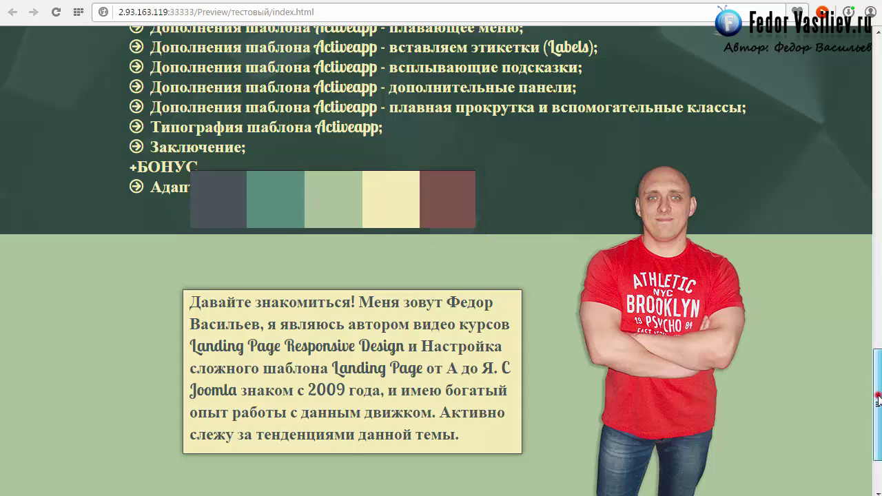
pyautogui.moveTo(878, 398); pyautogui.dragTo(878, 409)
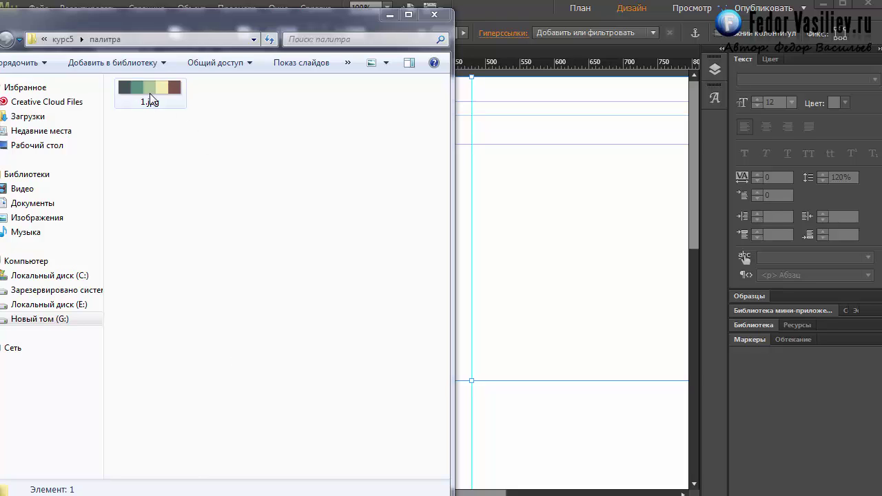
# Place the palette image 1.jpg from the палитра folder on the new site's Домашняя page, about 410 px wide, just below the rectangle
pyautogui.click(150, 98)
pyautogui.moveTo(160, 89); pyautogui.dragTo(532, 409)
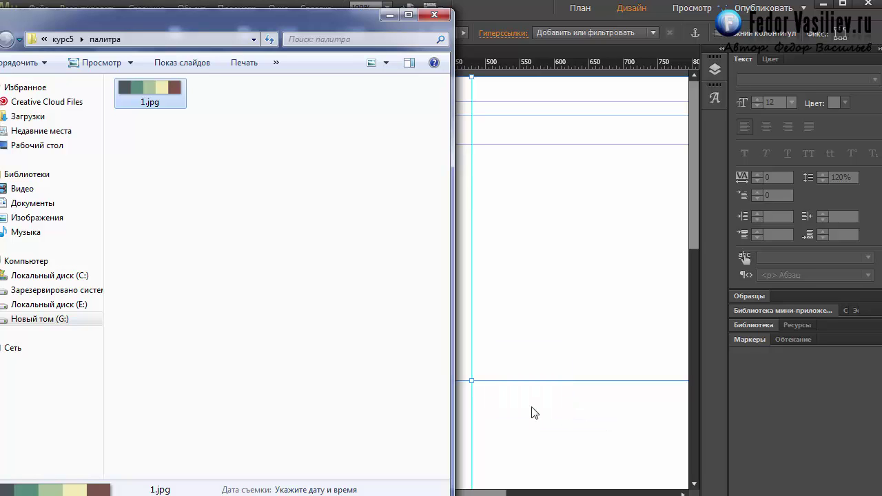
pyautogui.click(532, 414)
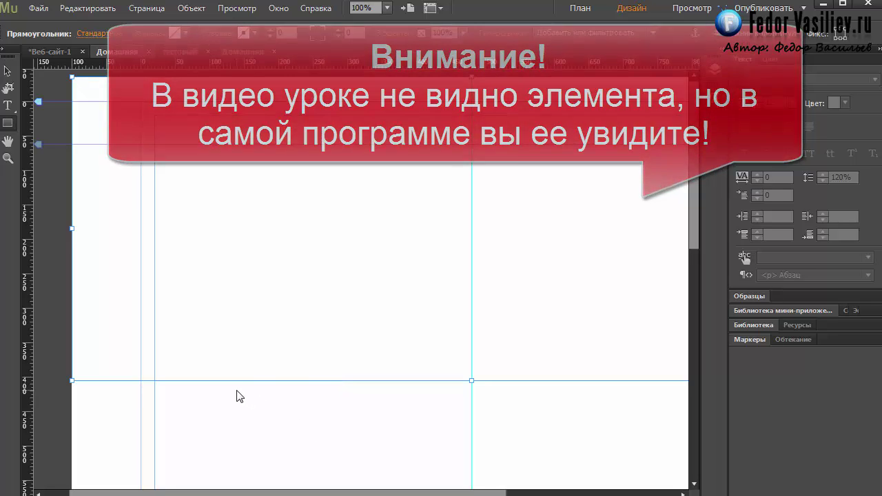
pyautogui.moveTo(237, 391); pyautogui.dragTo(292, 438)
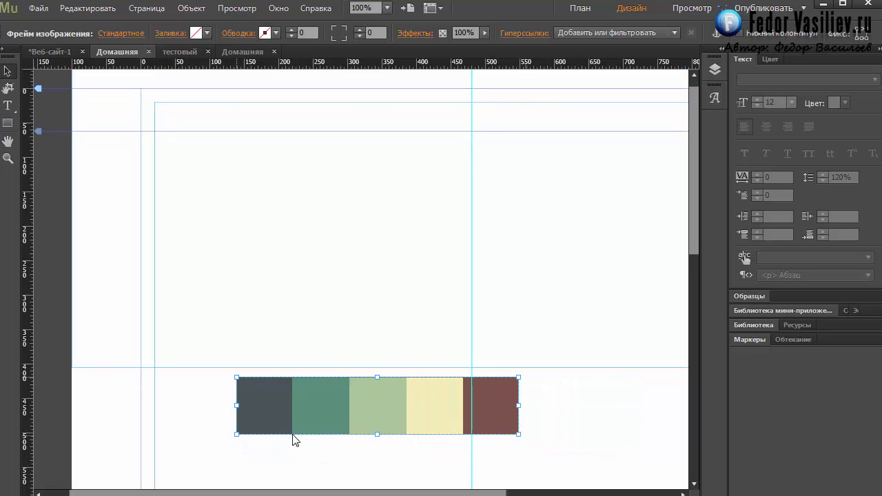
# Move the palette image up into the rectangle, left of the centre guide, with its upper-left corner at about 35 px across and 240 px down
pyautogui.click(364, 421)
pyautogui.moveTo(423, 426); pyautogui.dragTo(386, 338)
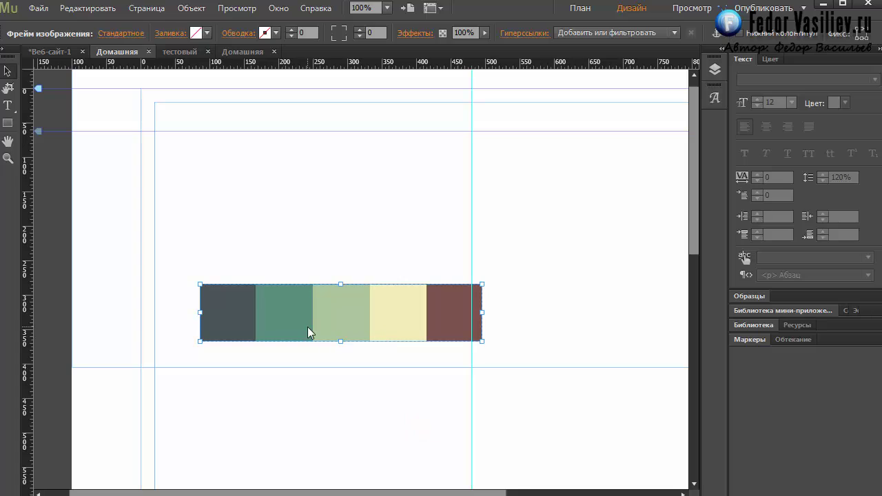
pyautogui.moveTo(267, 319); pyautogui.dragTo(270, 277)
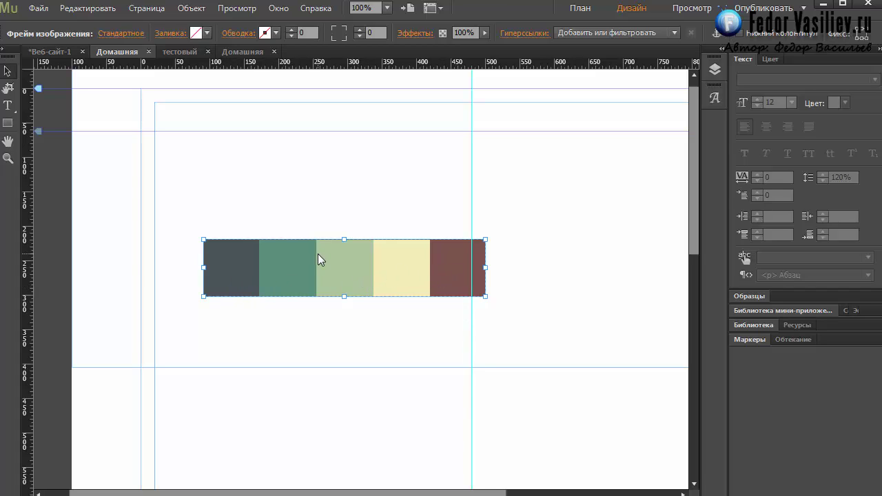
pyautogui.moveTo(318, 255); pyautogui.dragTo(304, 285)
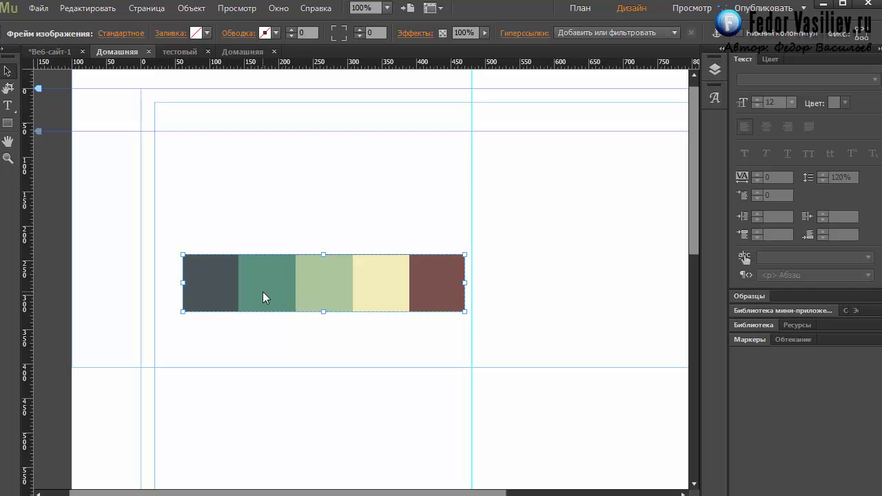
pyautogui.moveTo(344, 292); pyautogui.dragTo(326, 288)
pyautogui.moveTo(233, 290)
pyautogui.mouseDown()
pyautogui.moveTo(229, 400)
pyautogui.moveTo(221, 293)
pyautogui.moveTo(229, 289)
pyautogui.mouseUp()
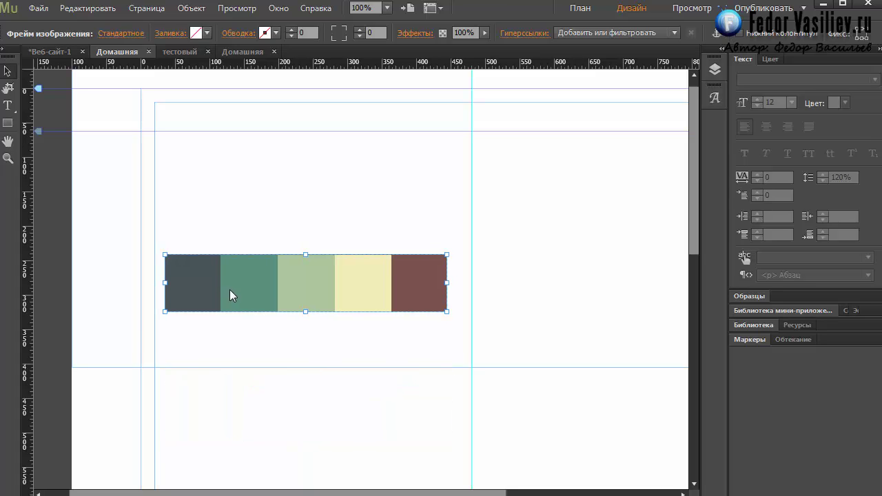